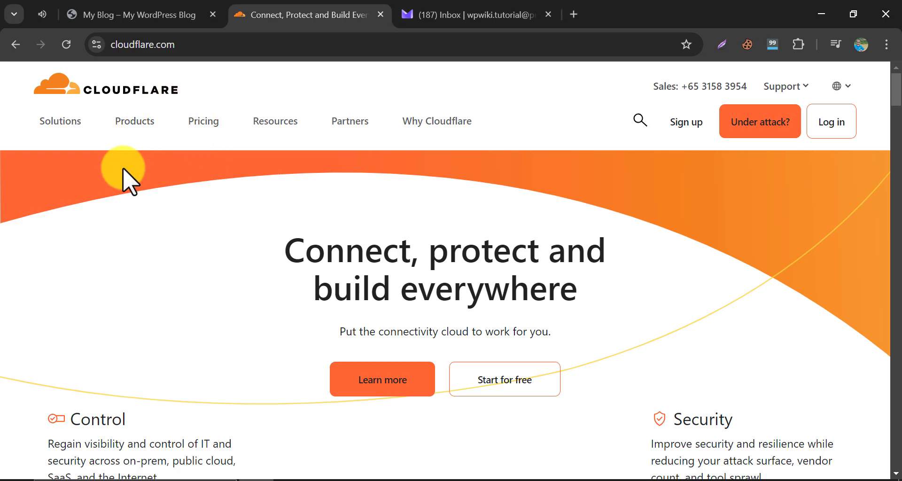
Check the wpwiki.co blog, then start a Cloudflare sign-up and browse the plans
{"action": "left_click", "coordinate": [172, 6]}
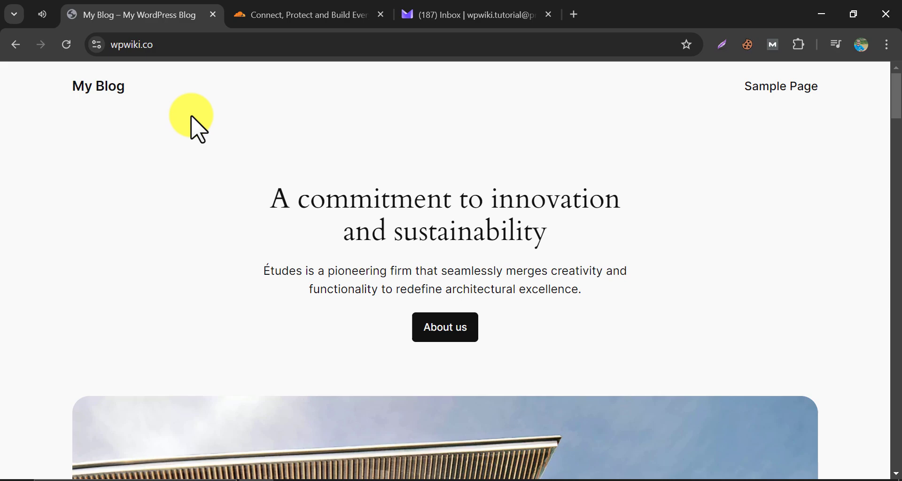
{"action": "left_click", "coordinate": [292, 11]}
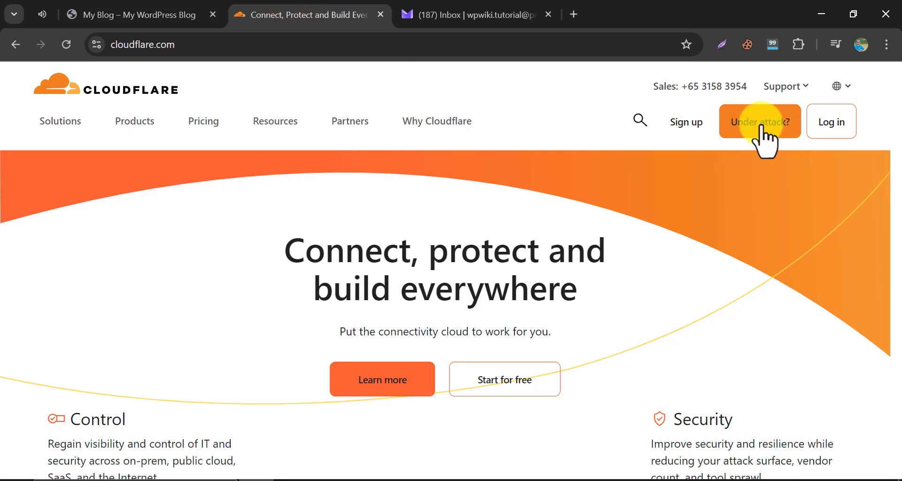
{"action": "left_click", "coordinate": [694, 123]}
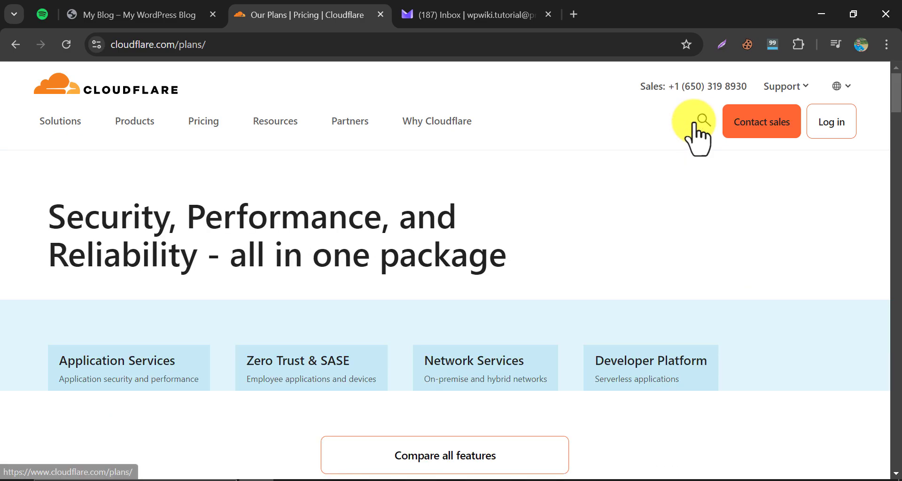
{"action": "scroll", "coordinate": [371, 259], "scroll_direction": "down", "scroll_amount": 5}
{"action": "scroll", "coordinate": [371, 259], "scroll_direction": "down", "scroll_amount": 10}
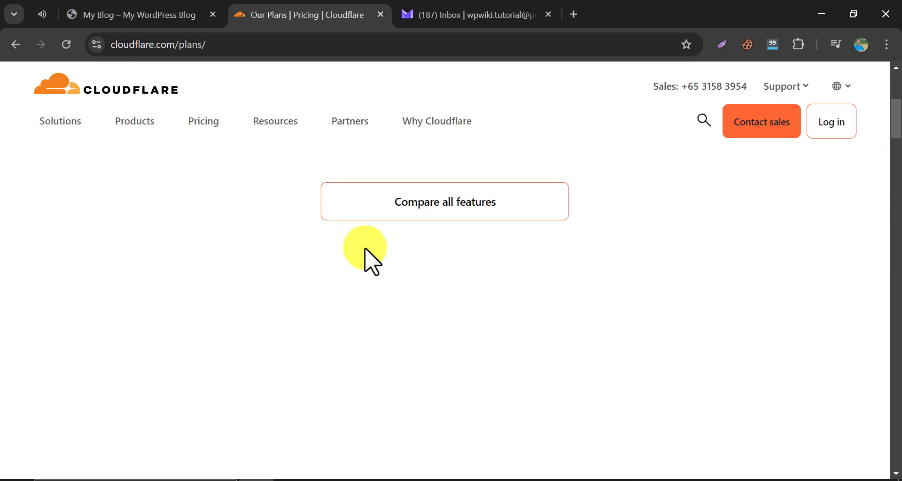
{"action": "scroll", "coordinate": [371, 270], "scroll_direction": "up", "scroll_amount": 10}
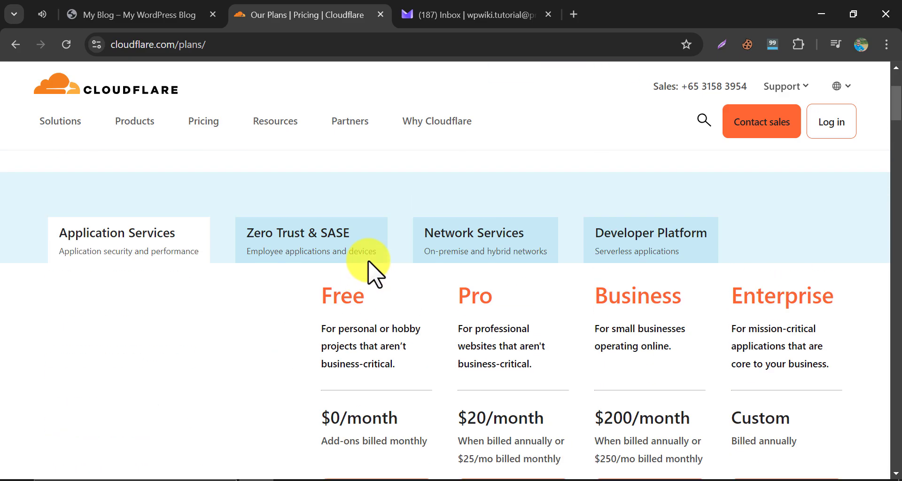
{"action": "scroll", "coordinate": [296, 286], "scroll_direction": "down", "scroll_amount": 5}
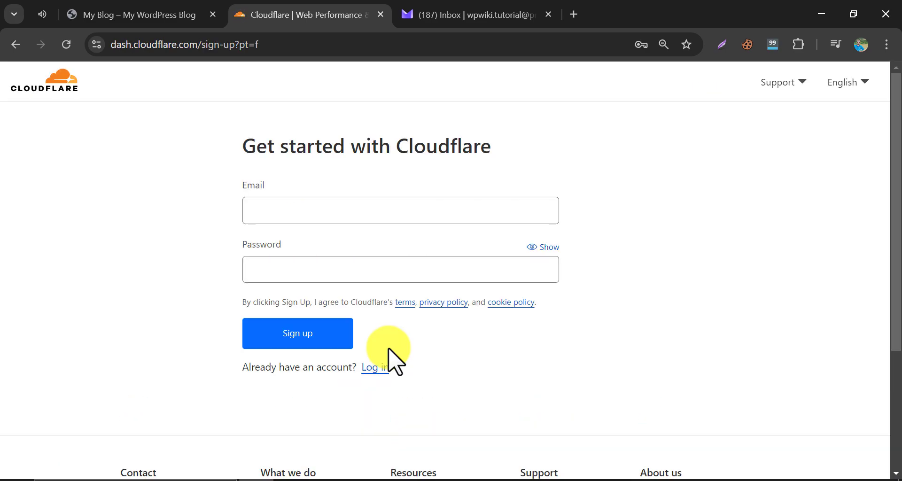
Autofill the sign-up email and password, pass the captcha, and create the account
{"action": "left_click", "coordinate": [280, 211]}
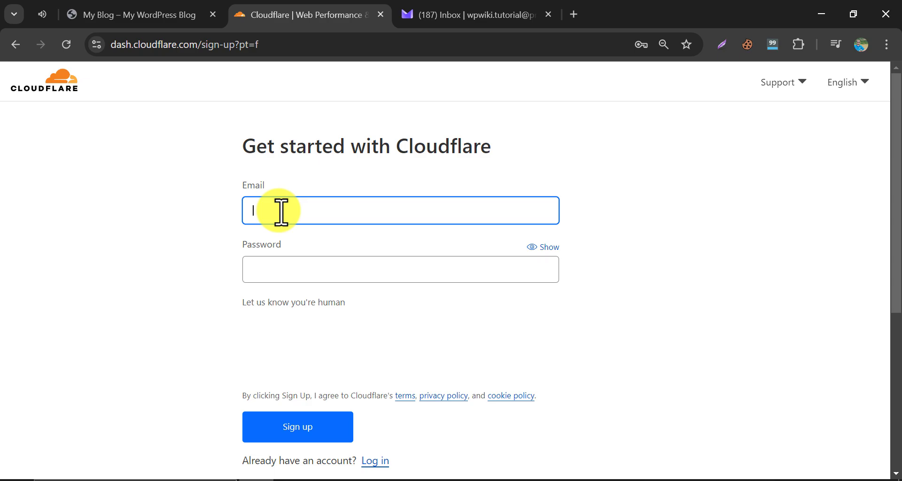
{"action": "left_click", "coordinate": [300, 237]}
{"action": "left_click", "coordinate": [260, 435]}
{"action": "scroll", "coordinate": [201, 369], "scroll_direction": "down", "scroll_amount": 3}
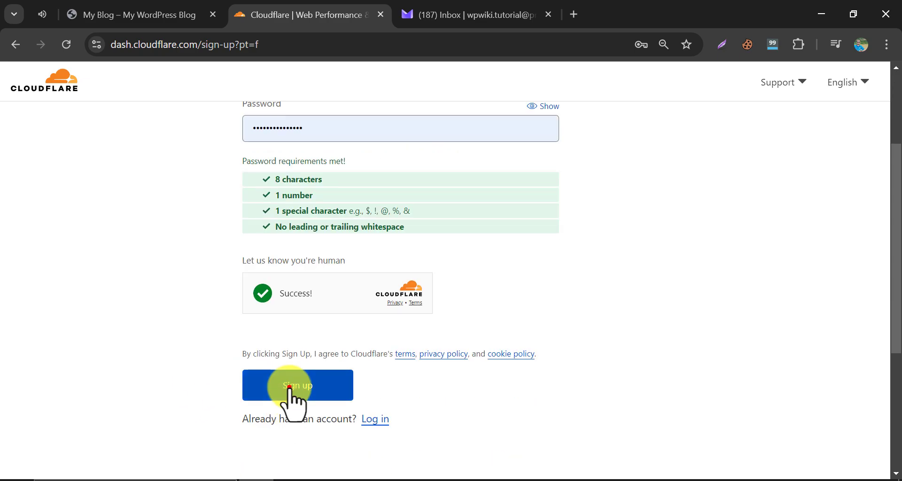
{"action": "left_click", "coordinate": [289, 386]}
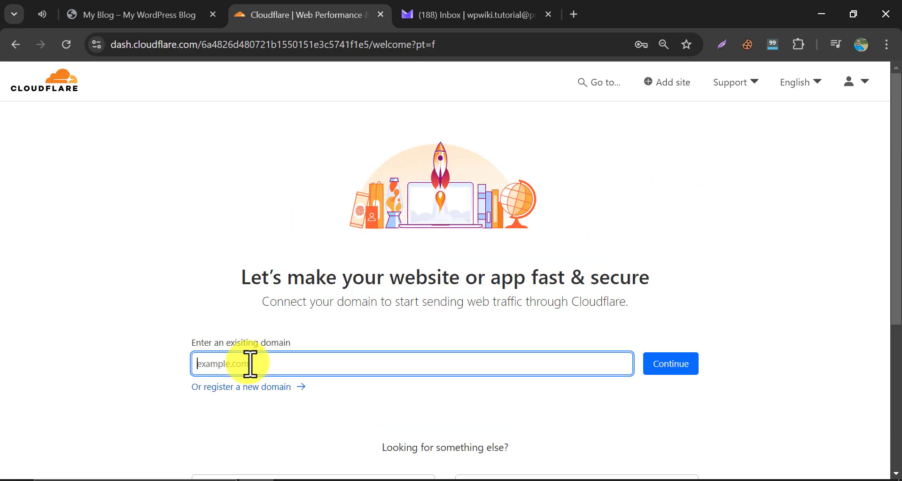
{"action": "right_click", "coordinate": [247, 364]}
{"action": "left_click", "coordinate": [303, 191]}
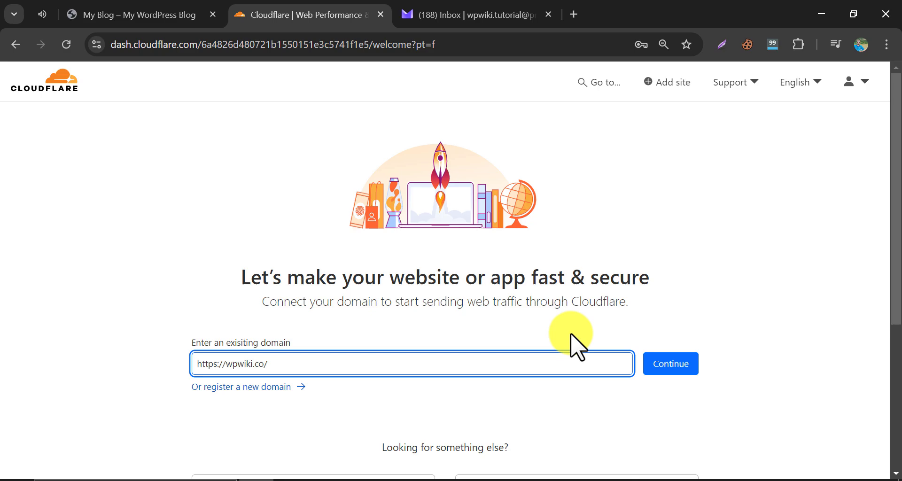
{"action": "left_click", "coordinate": [670, 364]}
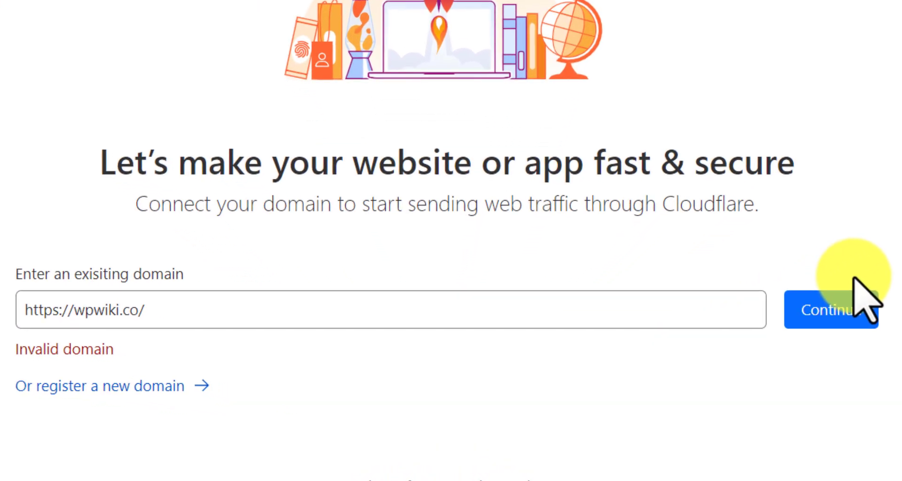
{"action": "left_click", "coordinate": [399, 292]}
{"action": "key", "text": "BackSpace"}
{"action": "left_click", "coordinate": [78, 310]}
{"action": "key", "text": "BackSpace"}
{"action": "key", "text": "BackSpace"}
{"action": "key", "text": "BackSpace"}
{"action": "key", "text": "BackSpace"}
{"action": "key", "text": "BackSpace"}
{"action": "key", "text": "BackSpace"}
{"action": "key", "text": "BackSpace"}
{"action": "key", "text": "BackSpace"}
{"action": "left_click", "coordinate": [842, 310]}
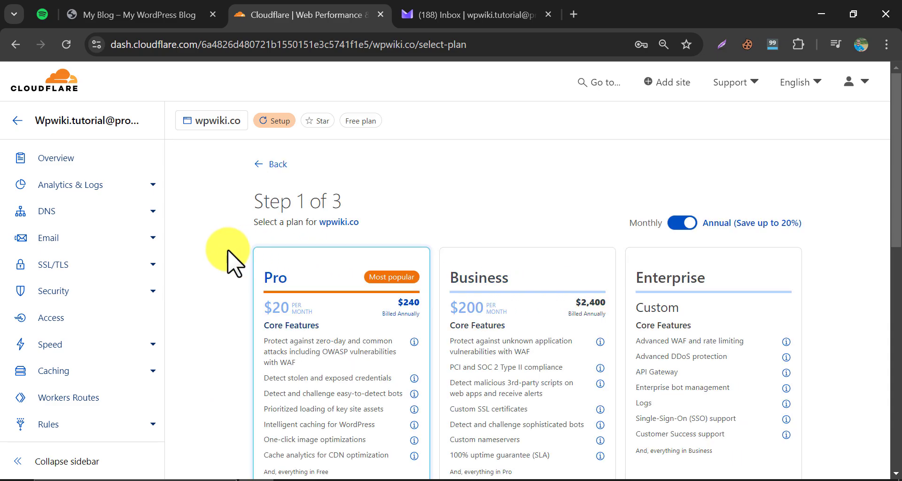
Select the Free plan for wpwiki.co and continue
{"action": "scroll", "coordinate": [209, 270], "scroll_direction": "down", "scroll_amount": 9}
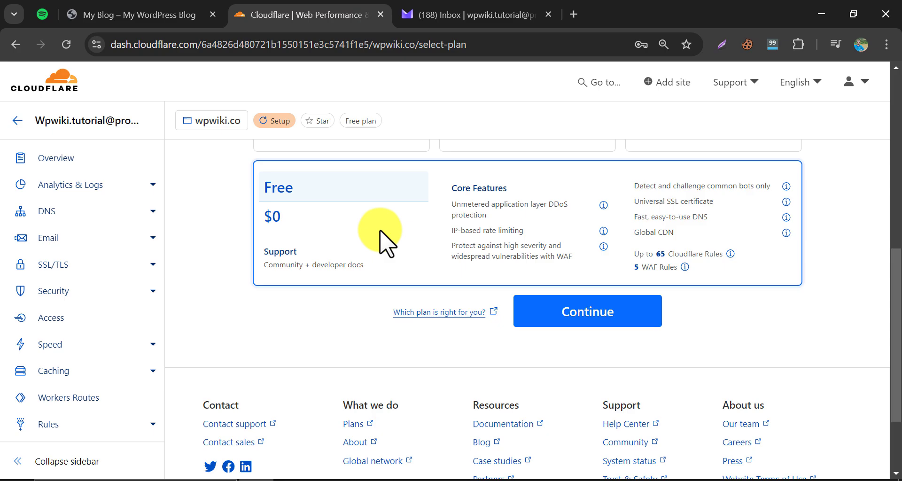
{"action": "left_click", "coordinate": [402, 198]}
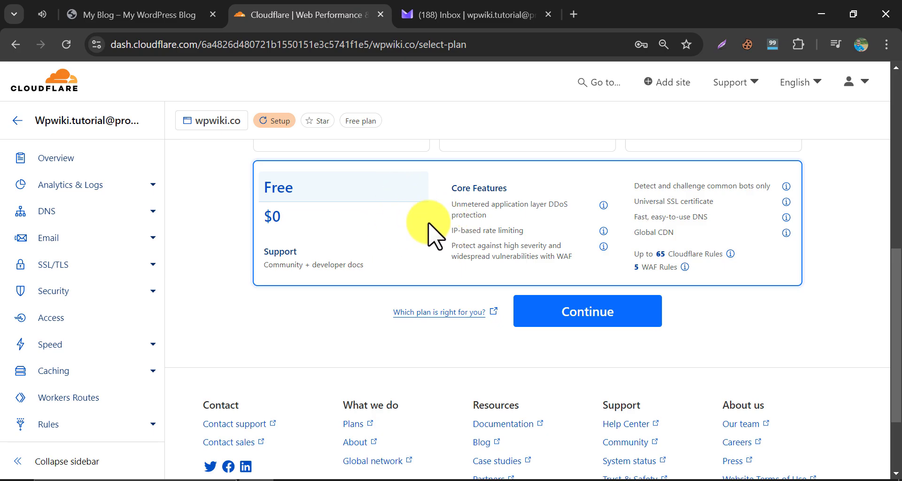
{"action": "left_click", "coordinate": [546, 304]}
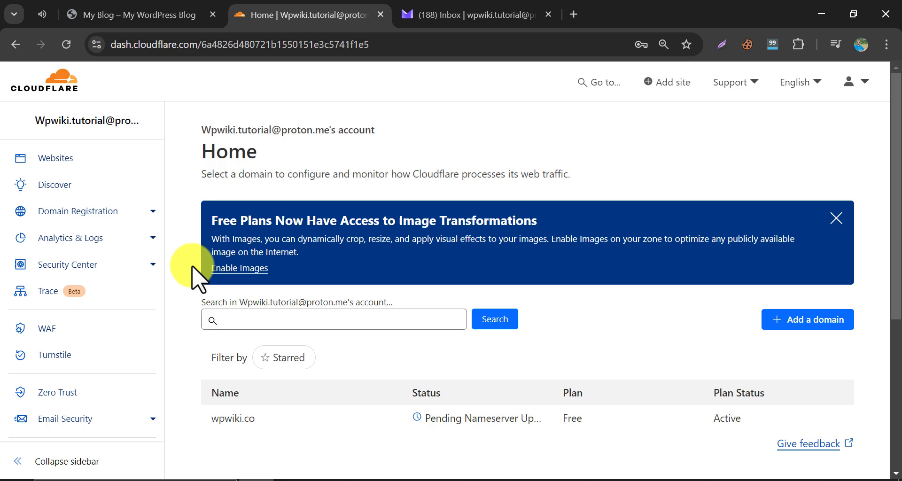
Open wpwiki.co's overview from Home and go to the camilo.ns.cloudflare.com nameserver to copy it
{"action": "scroll", "coordinate": [193, 273], "scroll_direction": "down", "scroll_amount": 3}
{"action": "scroll", "coordinate": [193, 272], "scroll_direction": "up", "scroll_amount": 3}
{"action": "scroll", "coordinate": [206, 268], "scroll_direction": "down", "scroll_amount": 5}
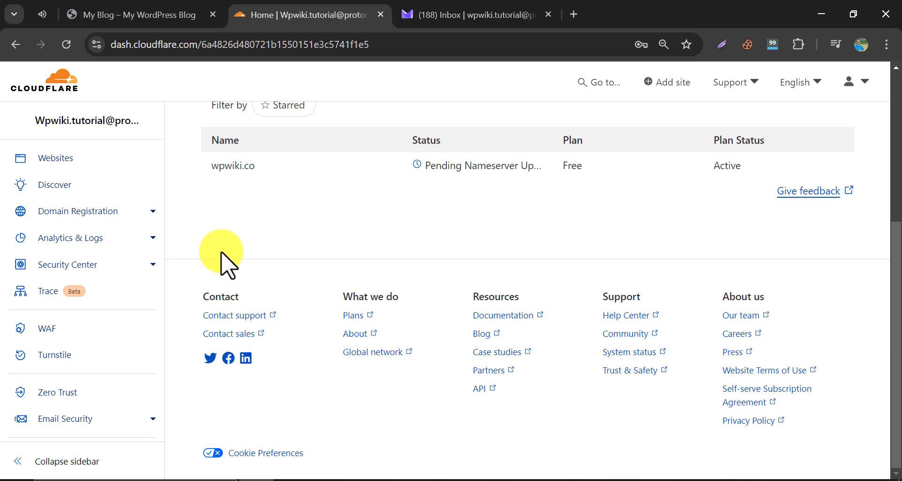
{"action": "left_click", "coordinate": [232, 164]}
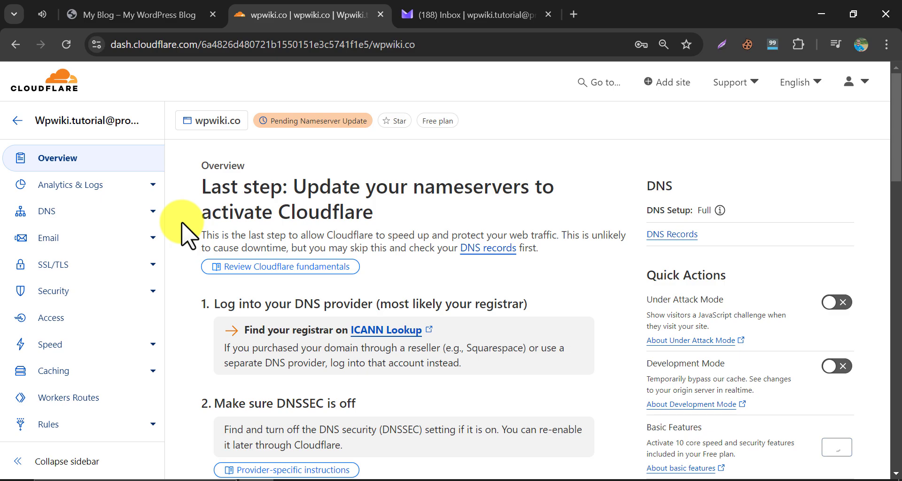
{"action": "scroll", "coordinate": [183, 234], "scroll_direction": "down", "scroll_amount": 3}
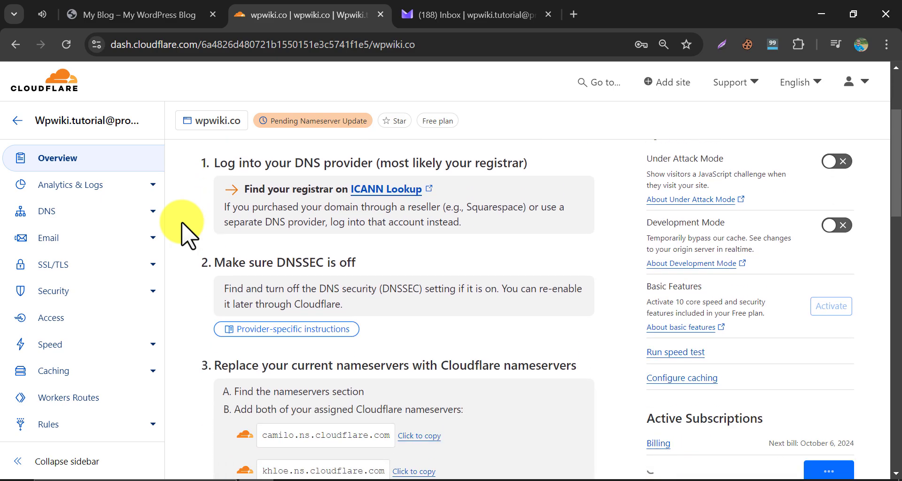
{"action": "scroll", "coordinate": [188, 235], "scroll_direction": "down", "scroll_amount": 3}
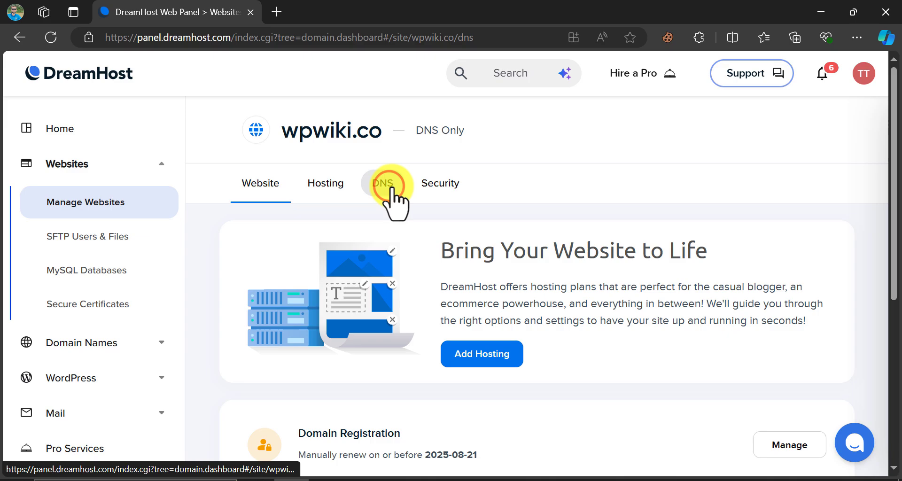
Replace the launch1/launch2.spaceship.net nameservers with camilo and khloe.ns.cloudflare.com, and save
{"action": "left_click", "coordinate": [390, 190]}
{"action": "left_click", "coordinate": [780, 285]}
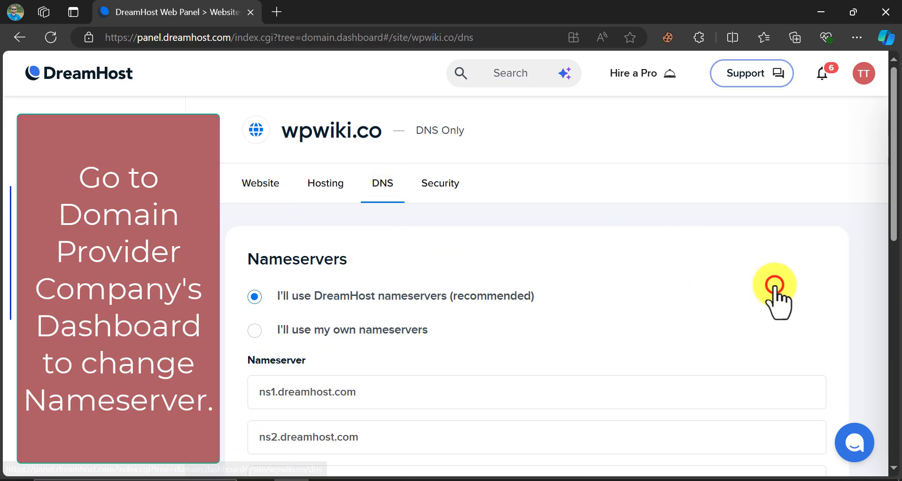
{"action": "scroll", "coordinate": [332, 339], "scroll_direction": "down", "scroll_amount": 2}
{"action": "left_click_drag", "start_coordinate": [404, 322], "coordinate": [246, 322]}
{"action": "type", "text": "camilo.ns.cloudflare.com"}
{"action": "left_click", "coordinate": [414, 330]}
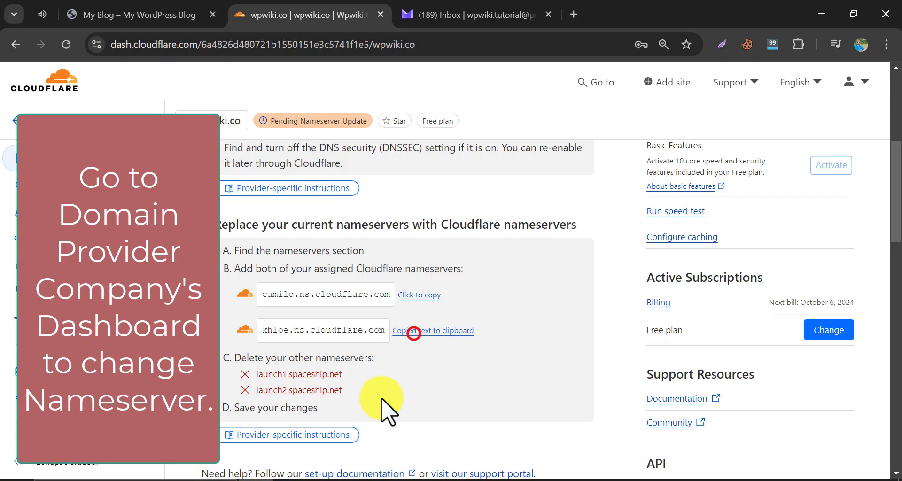
{"action": "left_click_drag", "start_coordinate": [393, 367], "coordinate": [258, 367]}
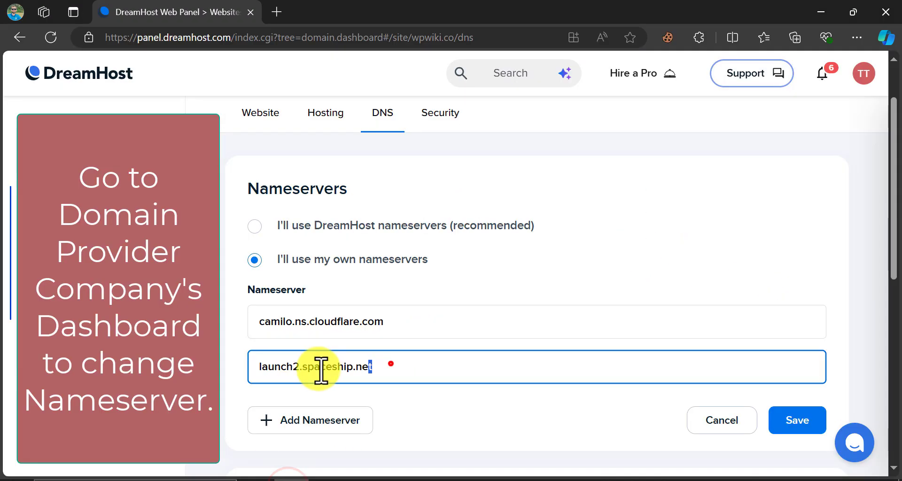
{"action": "type", "text": "khloe.ns.cloudflare.com"}
{"action": "scroll", "coordinate": [312, 344], "scroll_direction": "down", "scroll_amount": 2}
{"action": "left_click", "coordinate": [815, 357]}
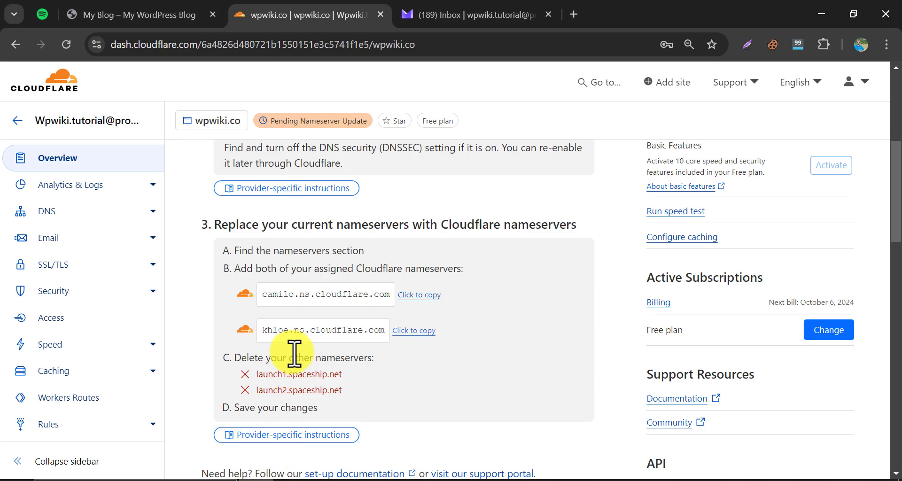
Have Cloudflare recheck wpwiki.co's nameservers and open the Quick Start Guide
{"action": "scroll", "coordinate": [298, 355], "scroll_direction": "down", "scroll_amount": 5}
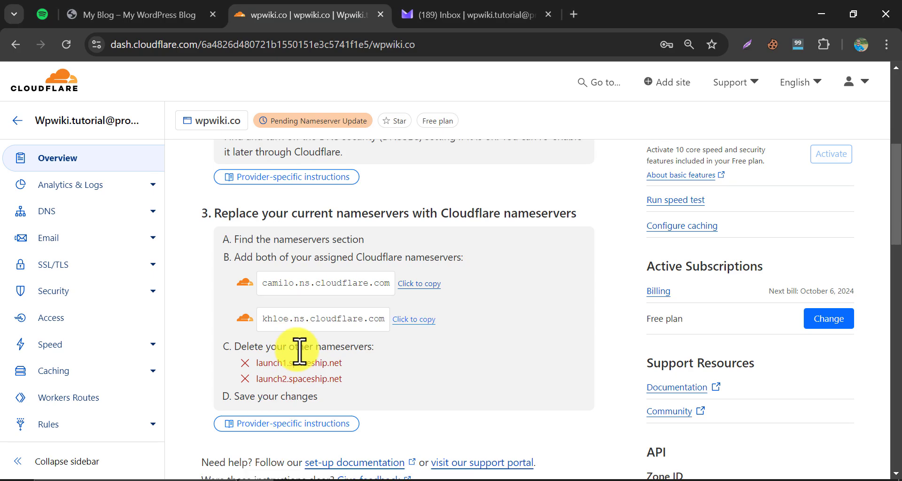
{"action": "scroll", "coordinate": [293, 258], "scroll_direction": "down", "scroll_amount": 4}
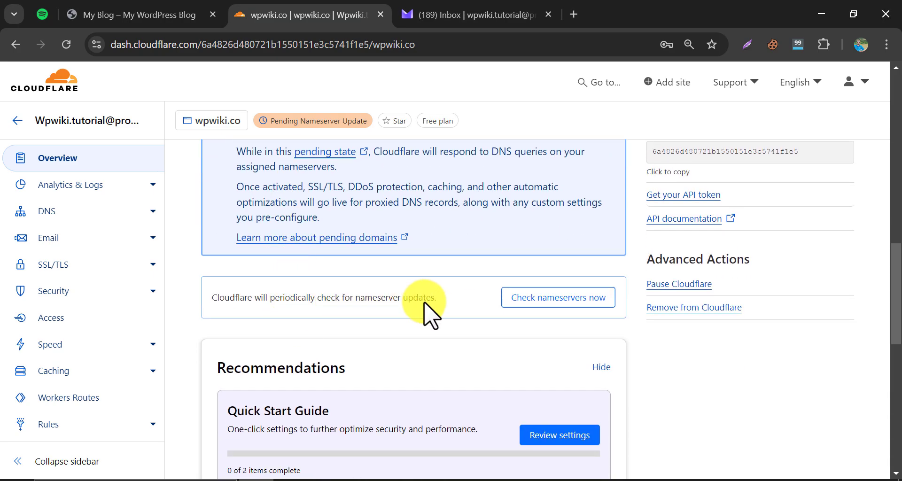
{"action": "scroll", "coordinate": [516, 310], "scroll_direction": "down", "scroll_amount": 2}
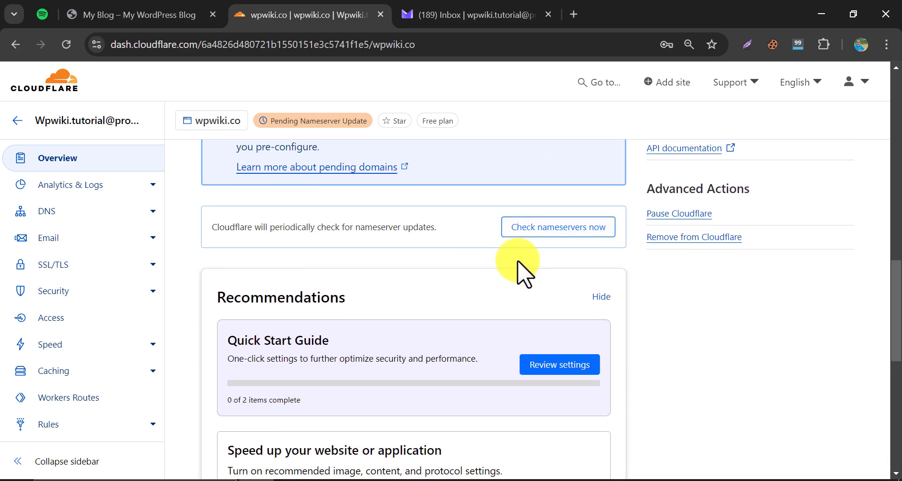
{"action": "left_click", "coordinate": [518, 228]}
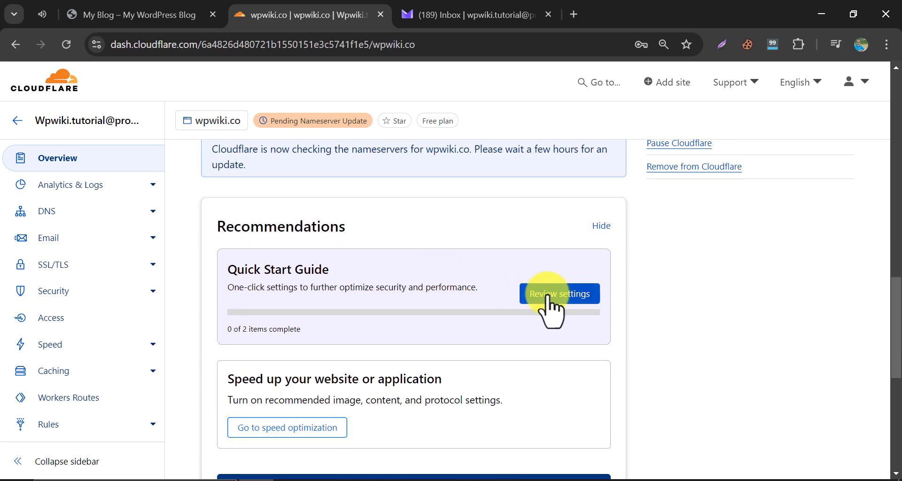
{"action": "left_click", "coordinate": [547, 294]}
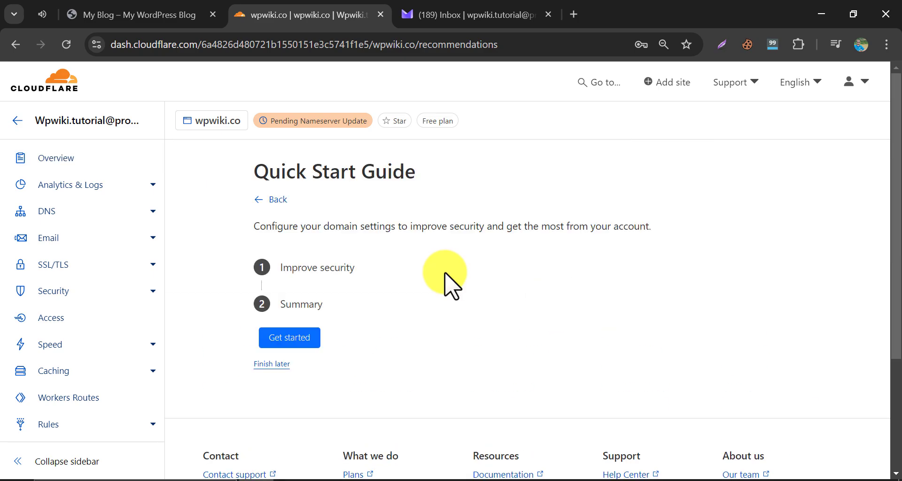
Save Automatic HTTPS Rewrites, switch on and save Always Use HTTPS, and finish the guide
{"action": "left_click", "coordinate": [279, 348]}
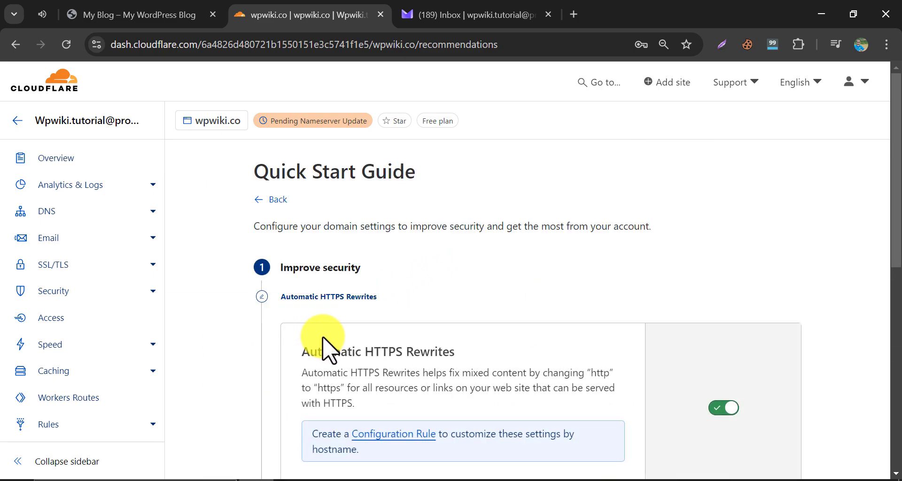
{"action": "scroll", "coordinate": [657, 281], "scroll_direction": "down", "scroll_amount": 4}
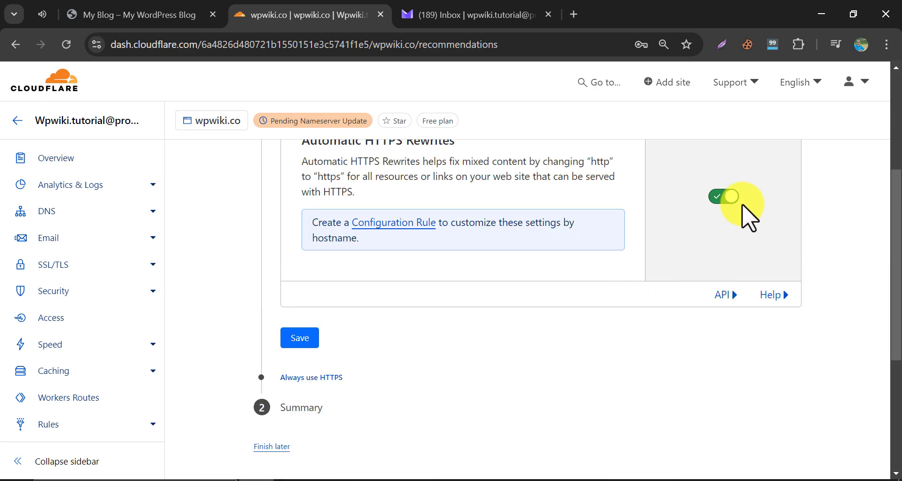
{"action": "left_click", "coordinate": [310, 339]}
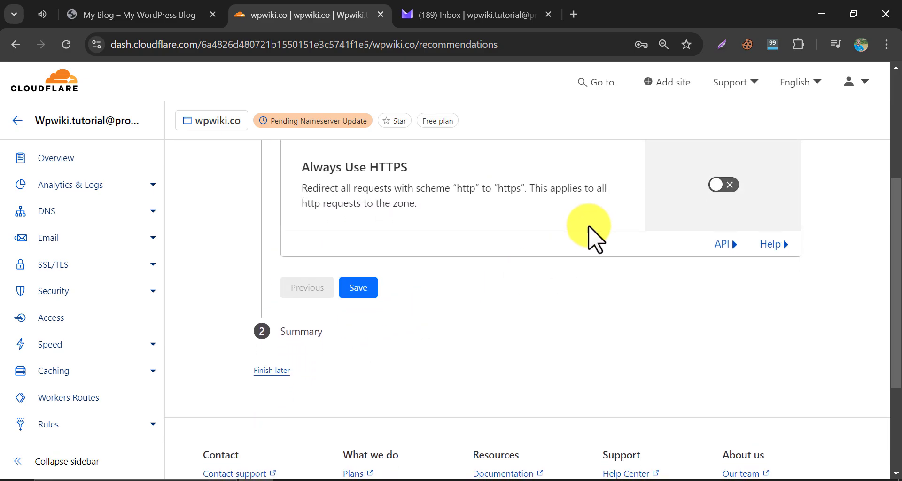
{"action": "left_click", "coordinate": [725, 185]}
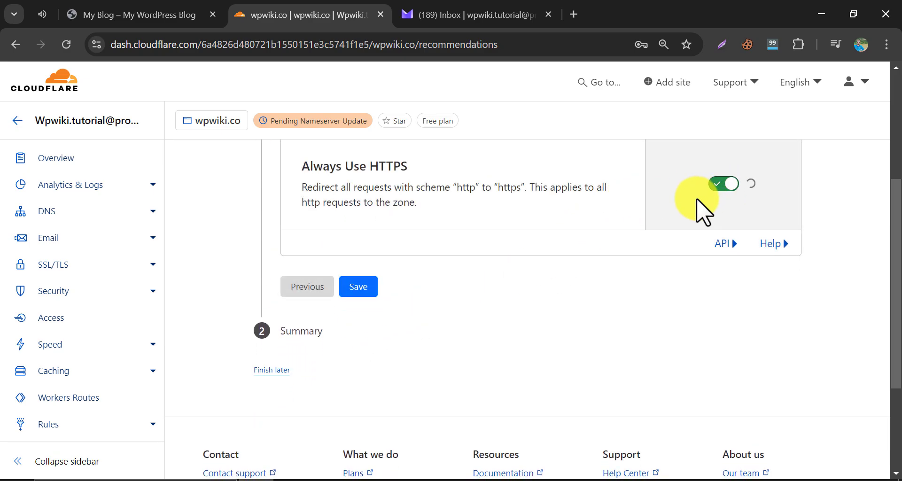
{"action": "left_click", "coordinate": [350, 310]}
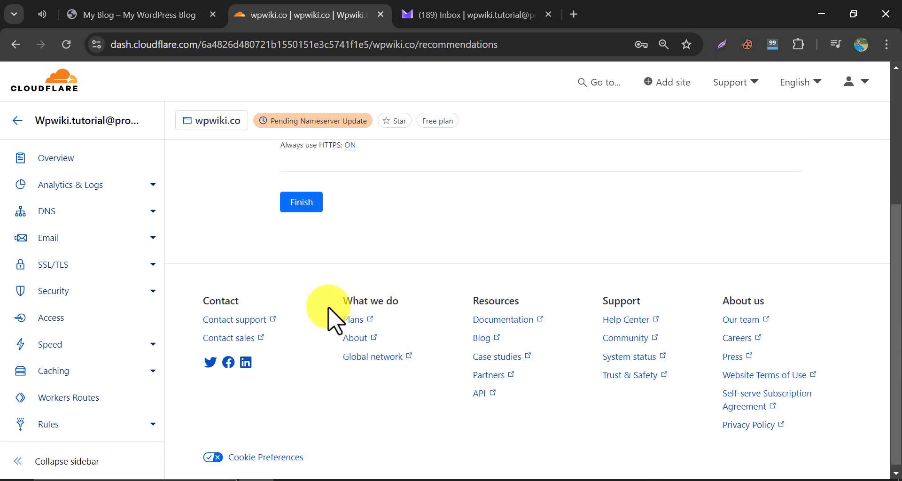
{"action": "left_click", "coordinate": [302, 345]}
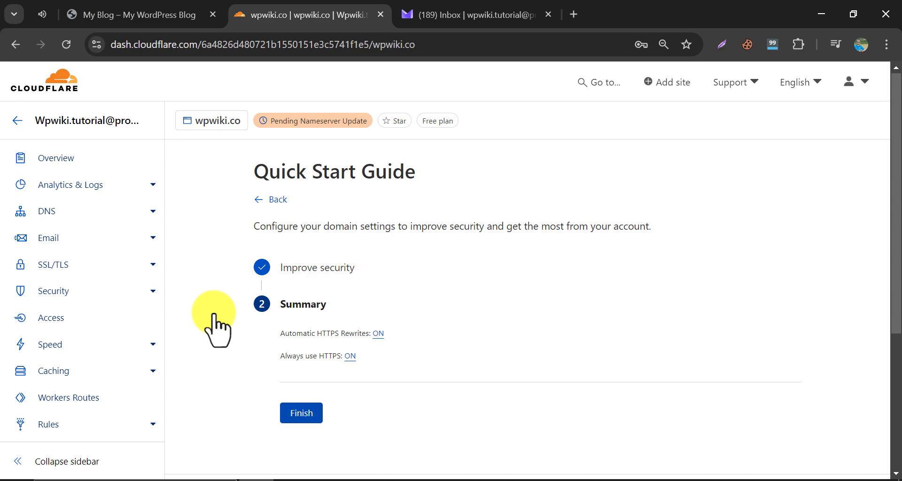
{"action": "scroll", "coordinate": [234, 338], "scroll_direction": "up", "scroll_amount": 3}
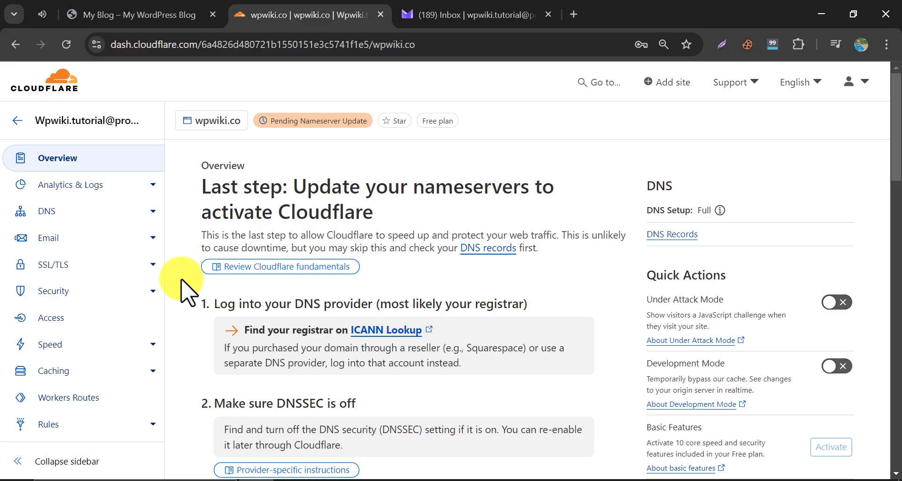
From Home, add the domain wpwiki.top with Quick scan selected
{"action": "left_click", "coordinate": [16, 121]}
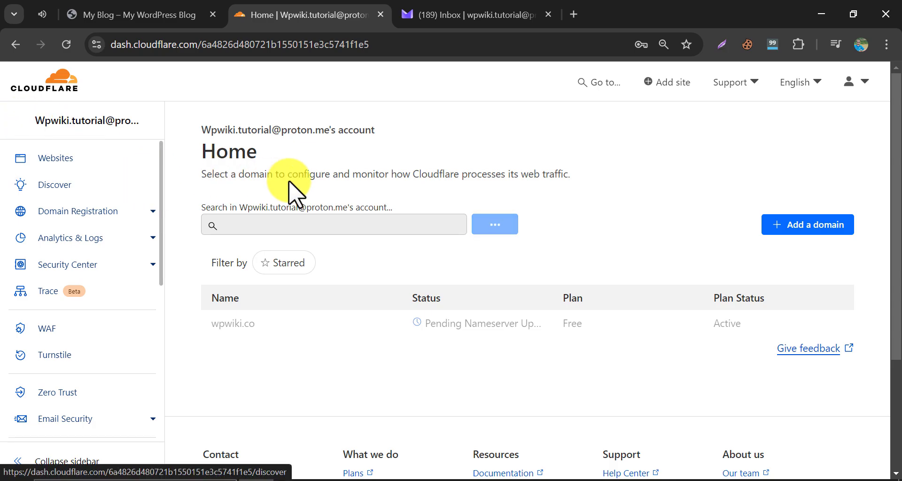
{"action": "left_click", "coordinate": [789, 226]}
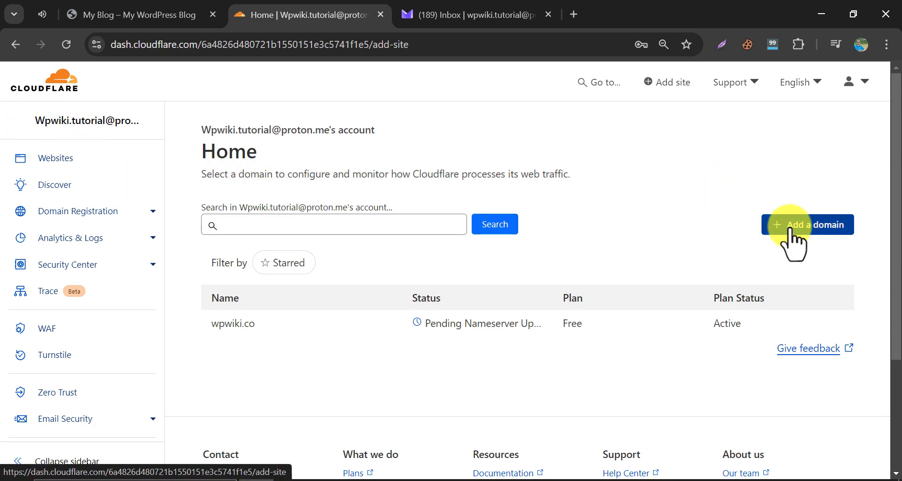
{"action": "left_click", "coordinate": [417, 269]}
{"action": "type", "text": "wpwi"}
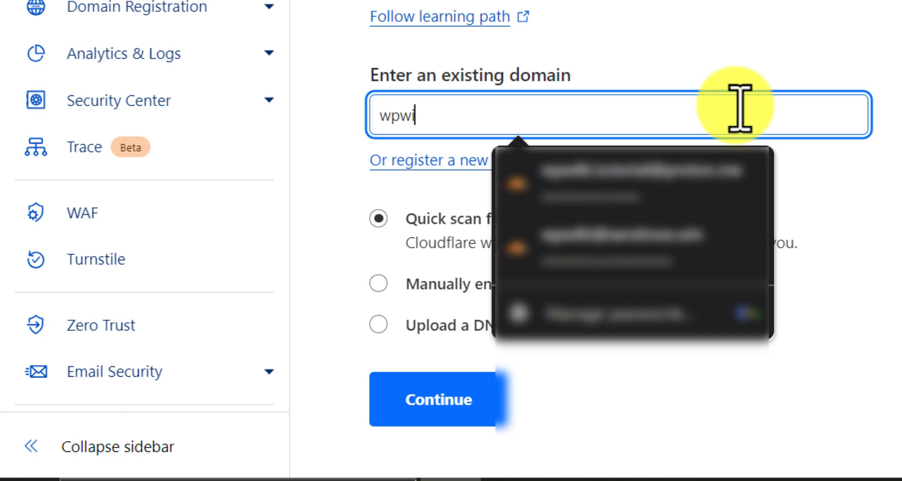
{"action": "type", "text": "ki.top"}
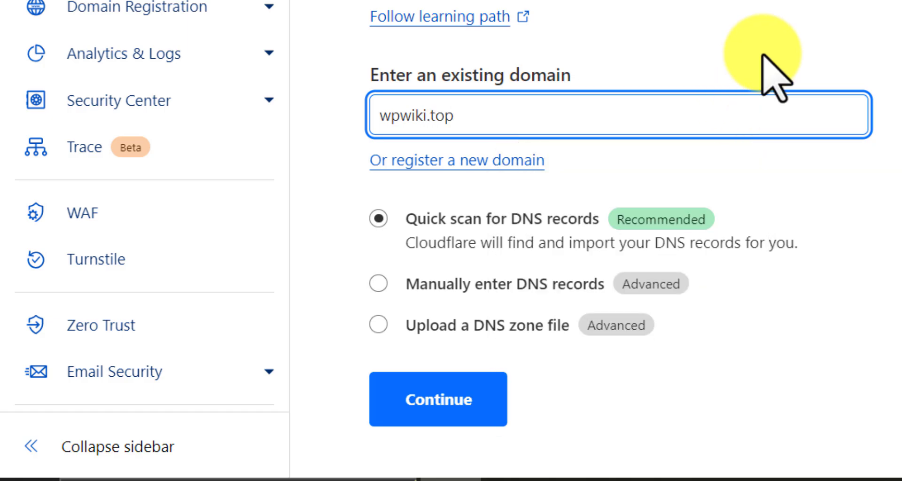
{"action": "left_click", "coordinate": [394, 399]}
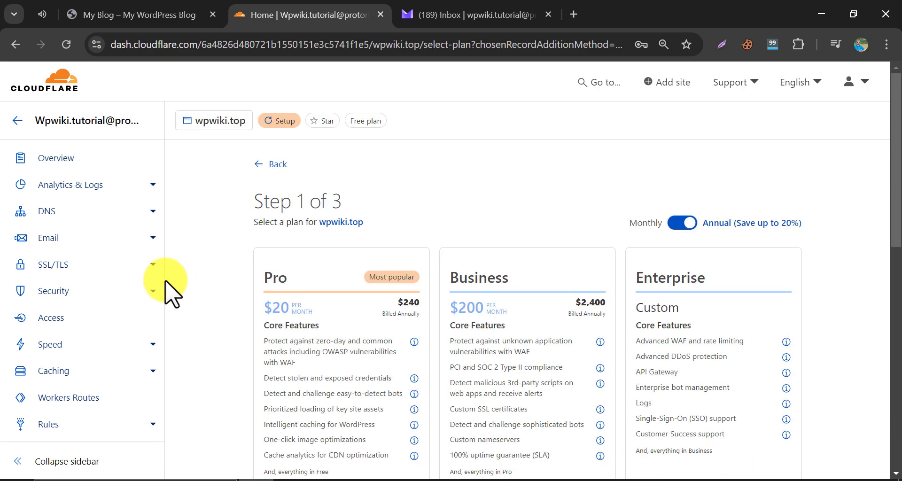
Pick the Free plan card for wpwiki.top and continue
{"action": "scroll", "coordinate": [406, 291], "scroll_direction": "down", "scroll_amount": 10}
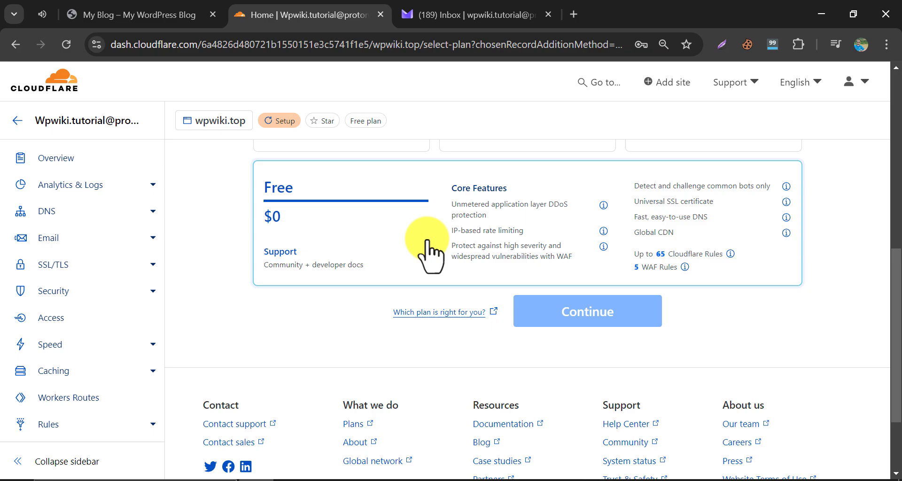
{"action": "left_click", "coordinate": [429, 247]}
{"action": "left_click", "coordinate": [561, 316]}
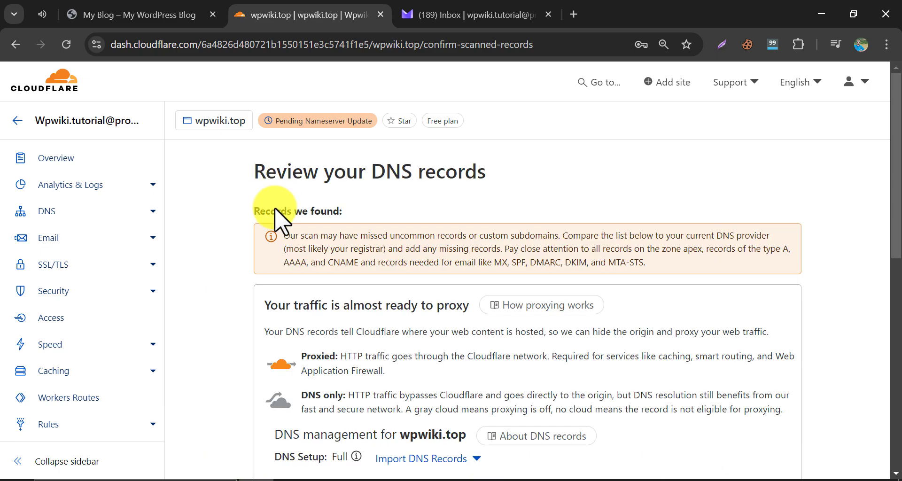
Look through wpwiki.top's scanned DNS records table and continue to activation
{"action": "scroll", "coordinate": [249, 216], "scroll_direction": "down", "scroll_amount": 5}
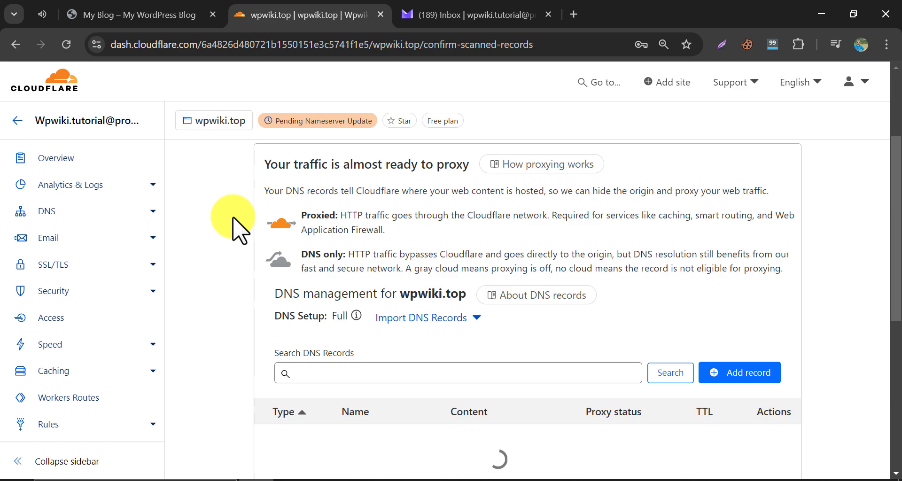
{"action": "scroll", "coordinate": [221, 211], "scroll_direction": "down", "scroll_amount": 9}
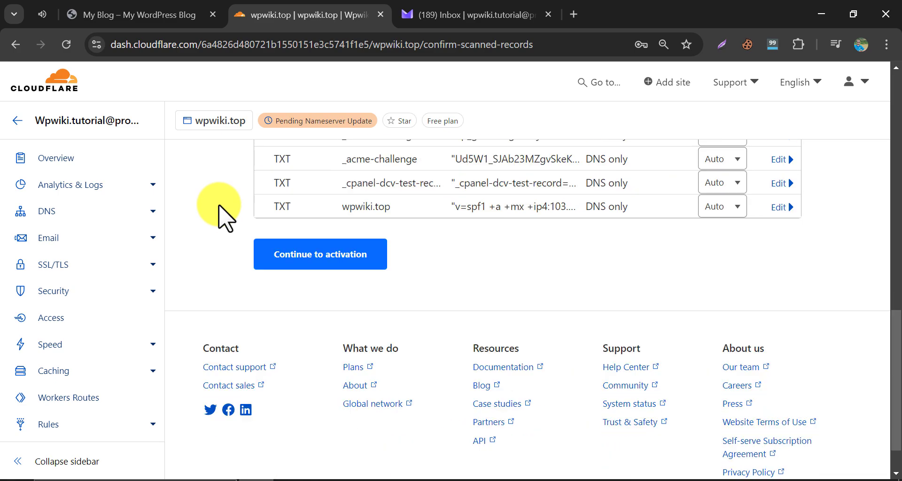
{"action": "scroll", "coordinate": [281, 291], "scroll_direction": "up", "scroll_amount": 2}
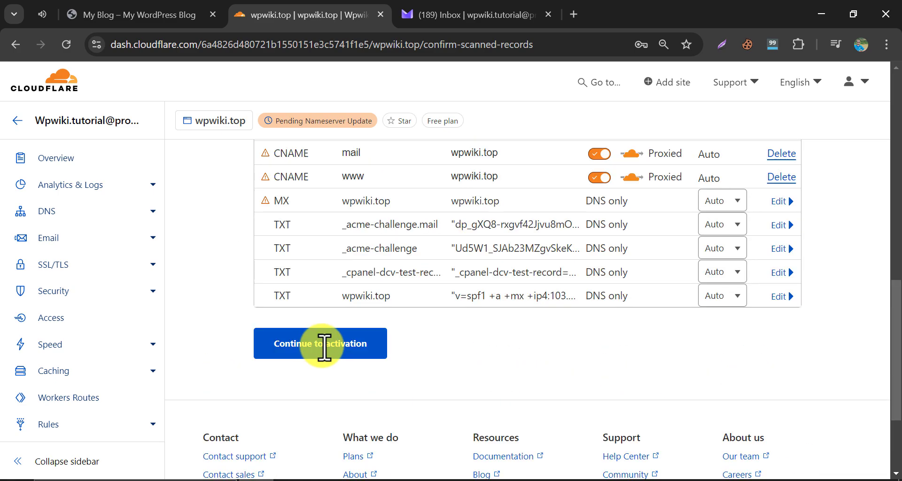
{"action": "left_click", "coordinate": [299, 342]}
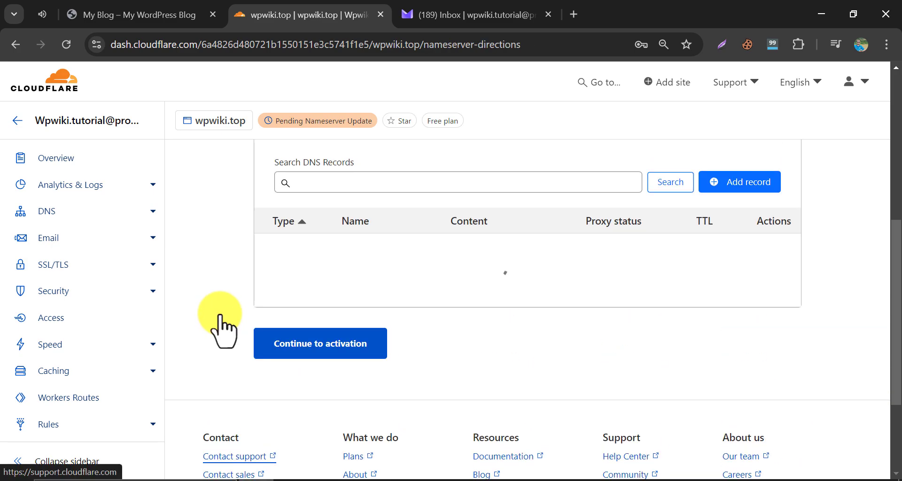
Note wpwiki.top's Cloudflare nameservers and continue past the instructions
{"action": "scroll", "coordinate": [220, 314], "scroll_direction": "down", "scroll_amount": 3}
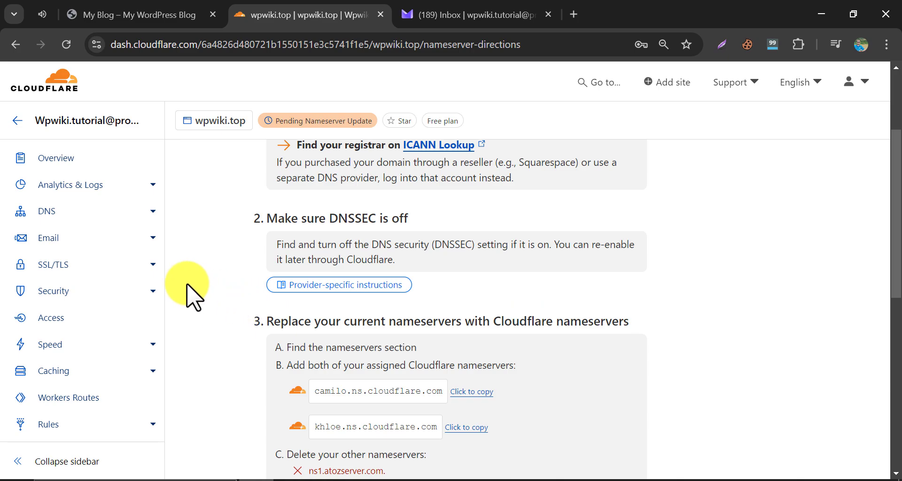
{"action": "scroll", "coordinate": [192, 295], "scroll_direction": "down", "scroll_amount": 3}
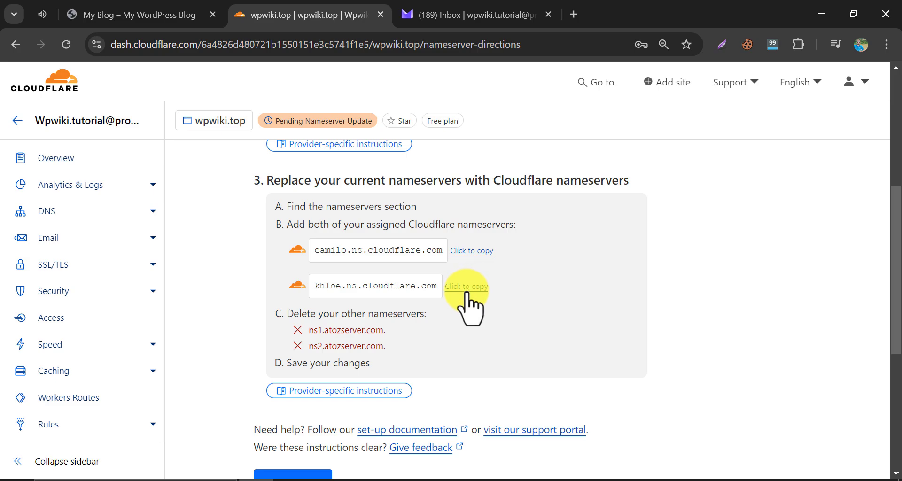
{"action": "scroll", "coordinate": [467, 300], "scroll_direction": "down", "scroll_amount": 3}
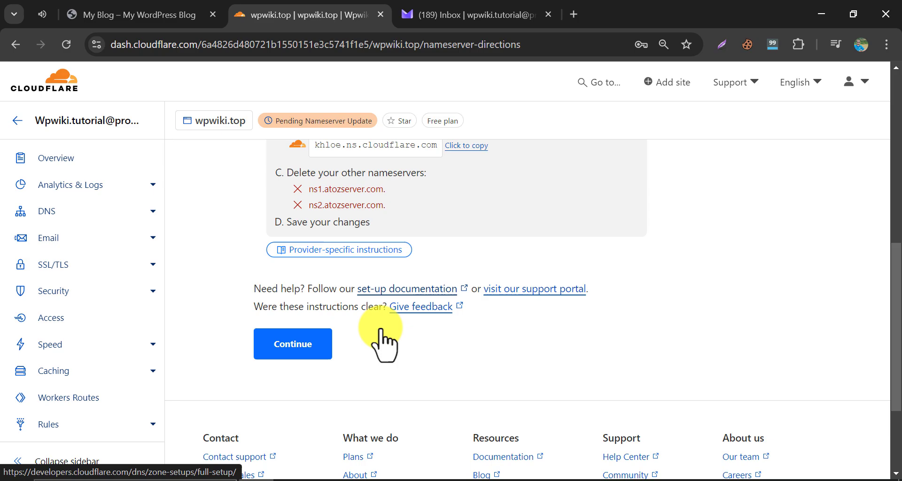
{"action": "left_click", "coordinate": [281, 344]}
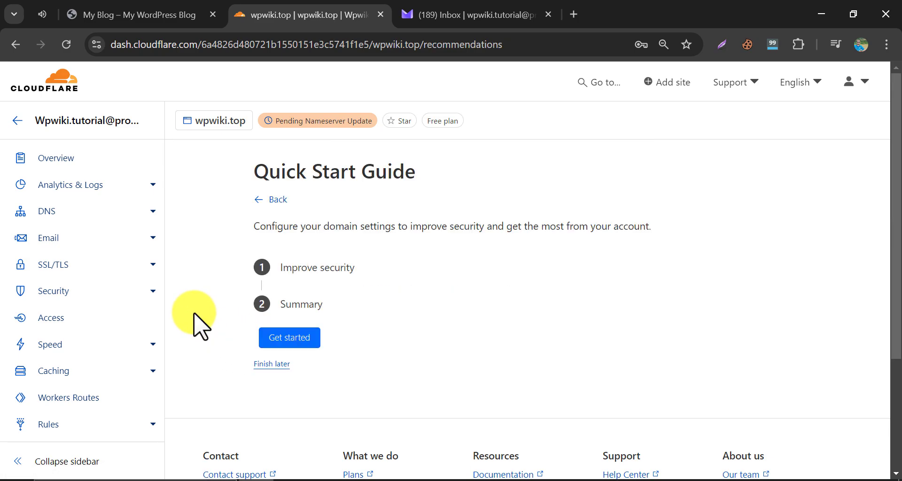
Keep Automatic HTTPS Rewrites on, enable and save Always Use HTTPS, and finish the guide
{"action": "left_click", "coordinate": [290, 338]}
{"action": "scroll", "coordinate": [603, 338], "scroll_direction": "down", "scroll_amount": 3}
{"action": "left_click", "coordinate": [297, 406]}
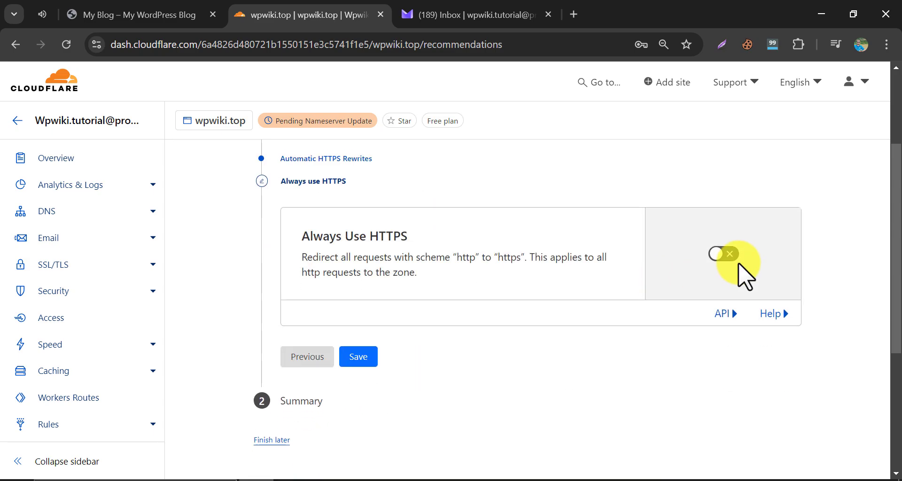
{"action": "left_click", "coordinate": [726, 256]}
{"action": "left_click", "coordinate": [364, 381]}
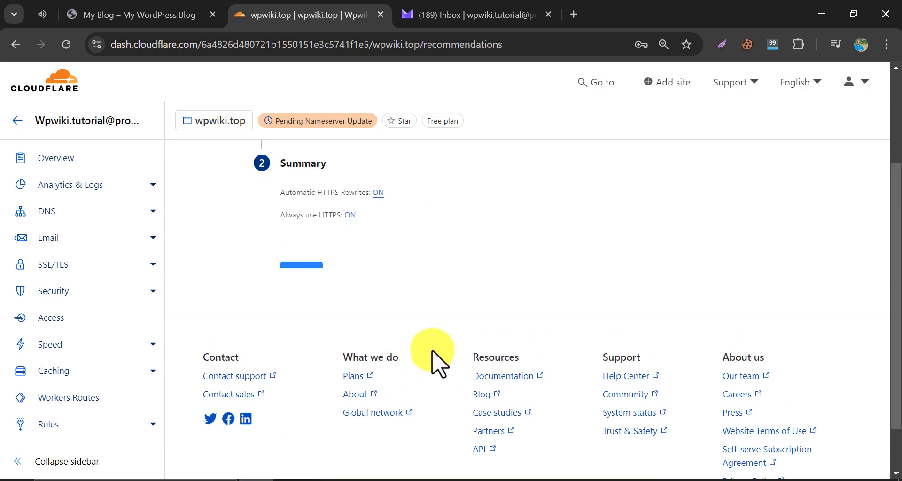
{"action": "left_click", "coordinate": [301, 274]}
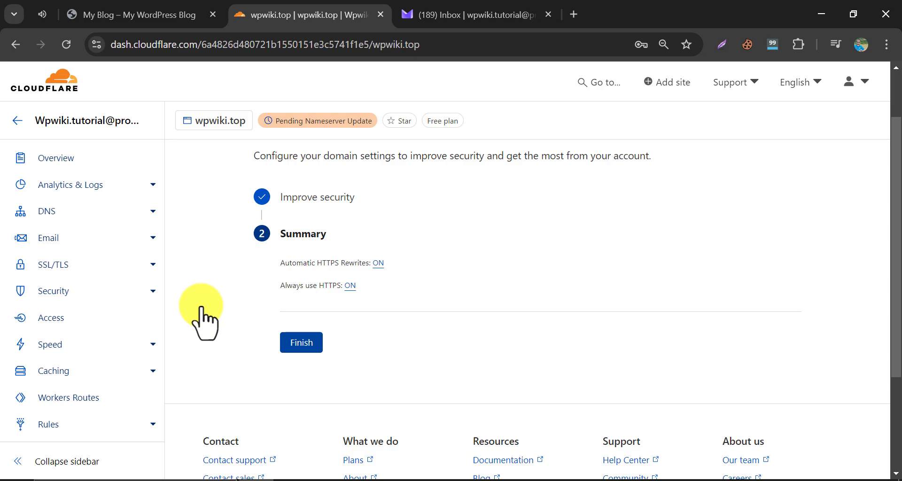
{"action": "scroll", "coordinate": [203, 310], "scroll_direction": "down", "scroll_amount": 10}
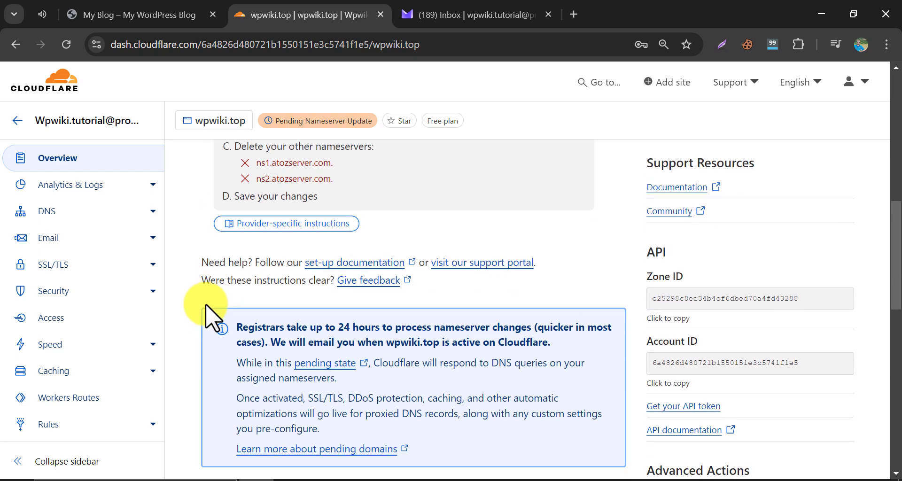
{"action": "scroll", "coordinate": [207, 307], "scroll_direction": "down", "scroll_amount": 10}
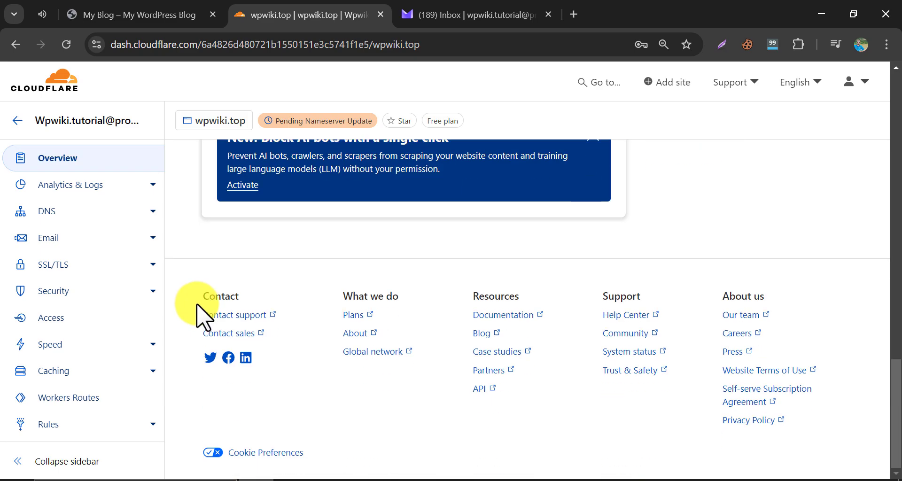
{"action": "scroll", "coordinate": [201, 310], "scroll_direction": "up", "scroll_amount": 18}
{"action": "scroll", "coordinate": [204, 315], "scroll_direction": "up", "scroll_amount": 3}
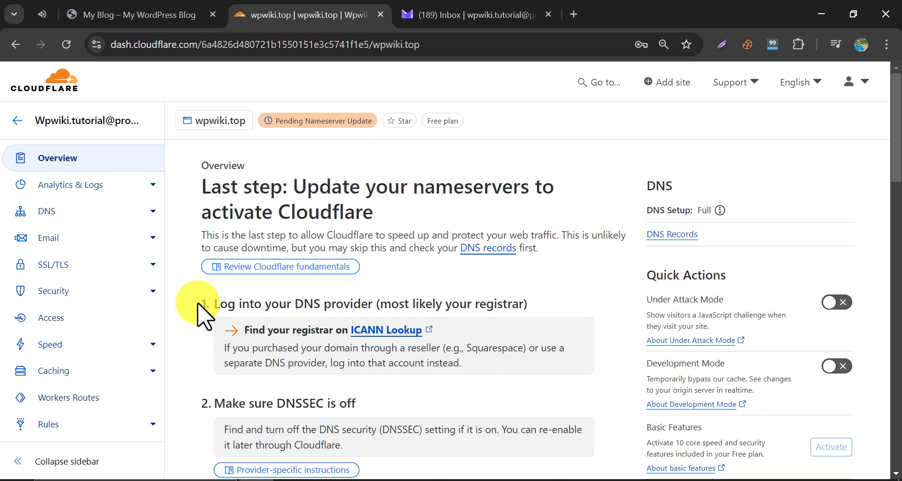